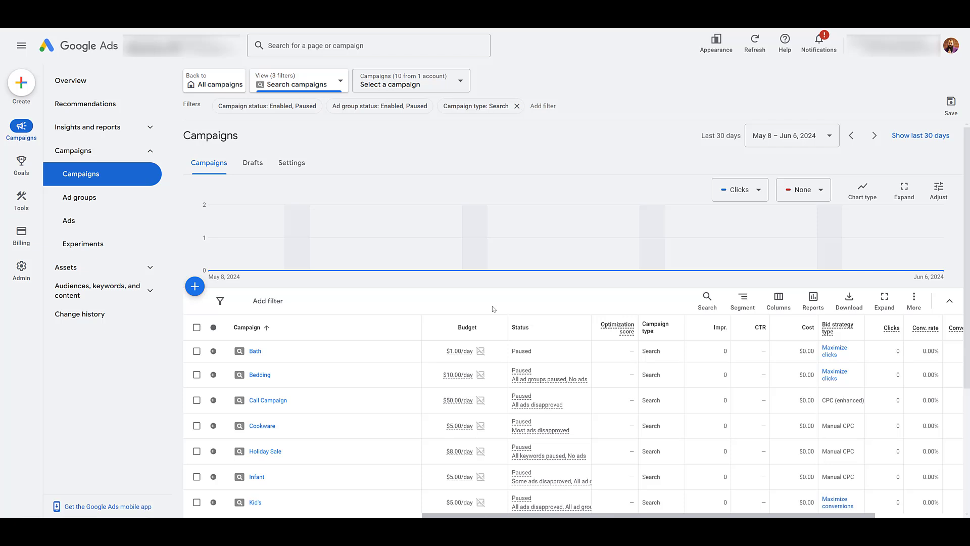
Open Assets > Assets, filter the list to price assets, and start a new price asset
{"action": "left_click", "coordinate": [150, 267]}
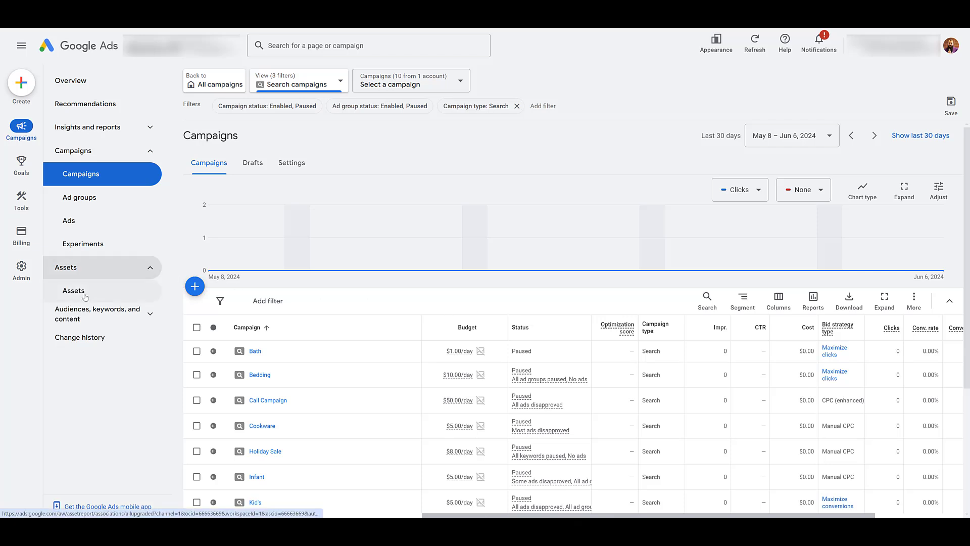
{"action": "left_click", "coordinate": [85, 291]}
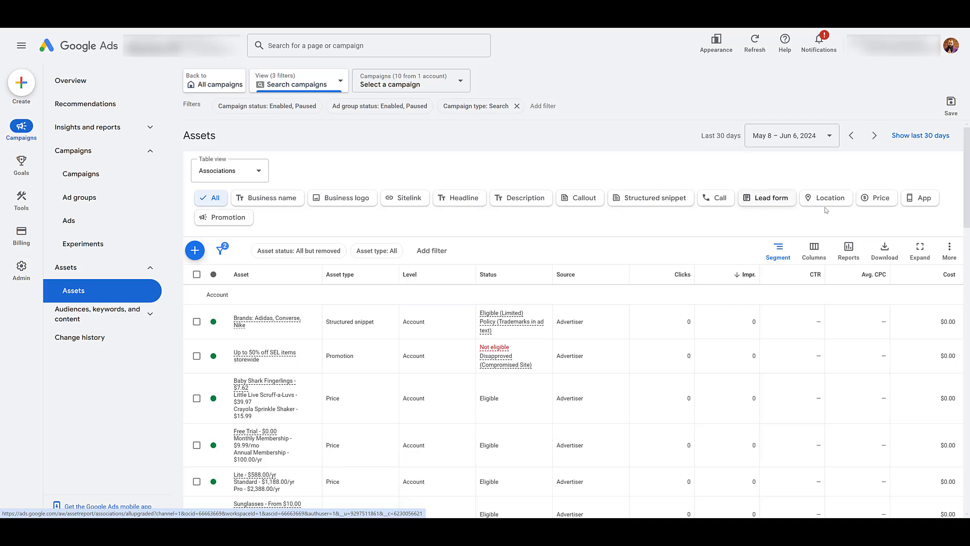
{"action": "left_click", "coordinate": [877, 199]}
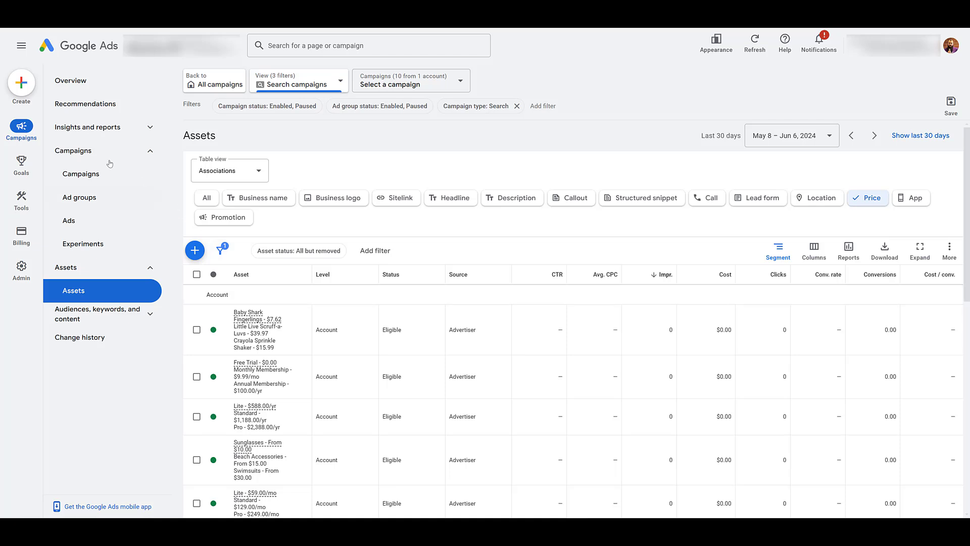
{"action": "left_click", "coordinate": [81, 174]}
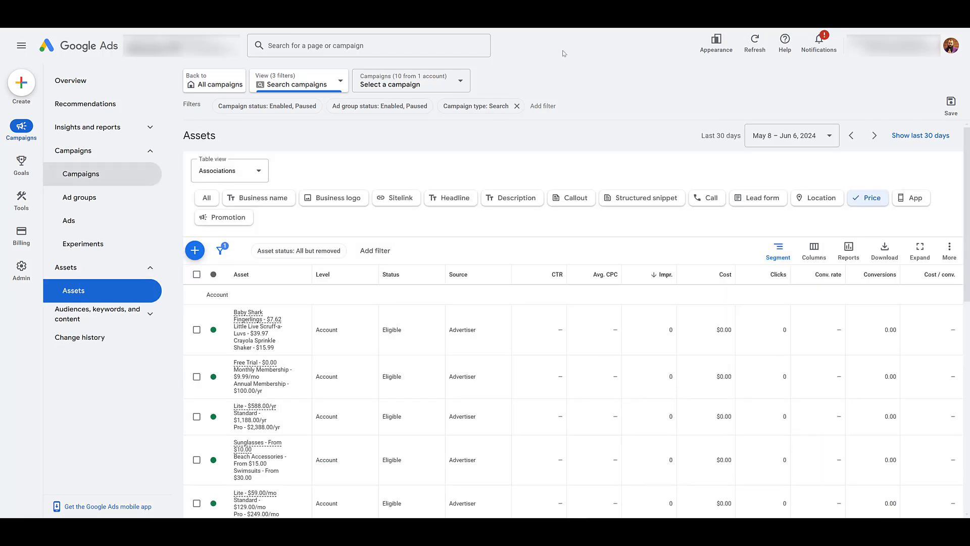
{"action": "left_click", "coordinate": [194, 250]}
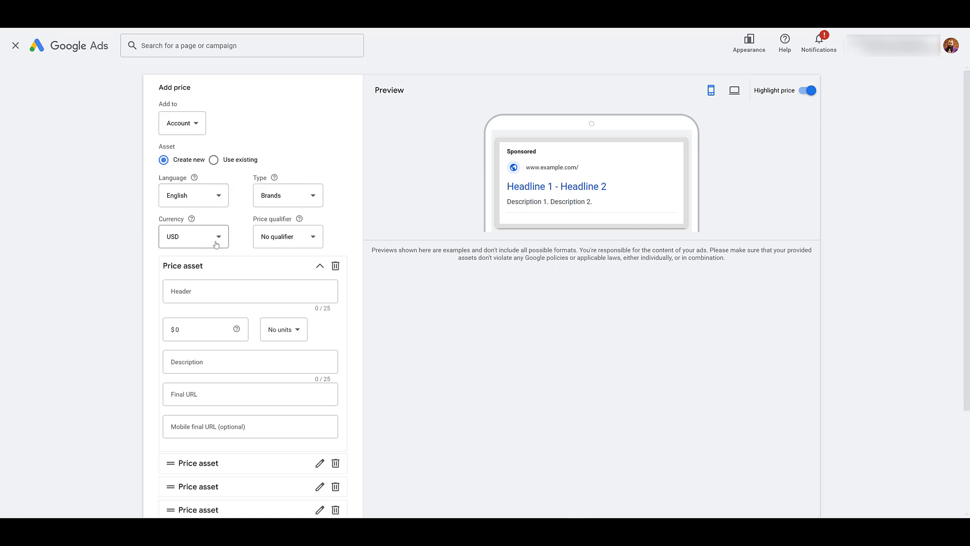
Set the price asset type to Product categories and the price qualifier to From
{"action": "left_click", "coordinate": [316, 196]}
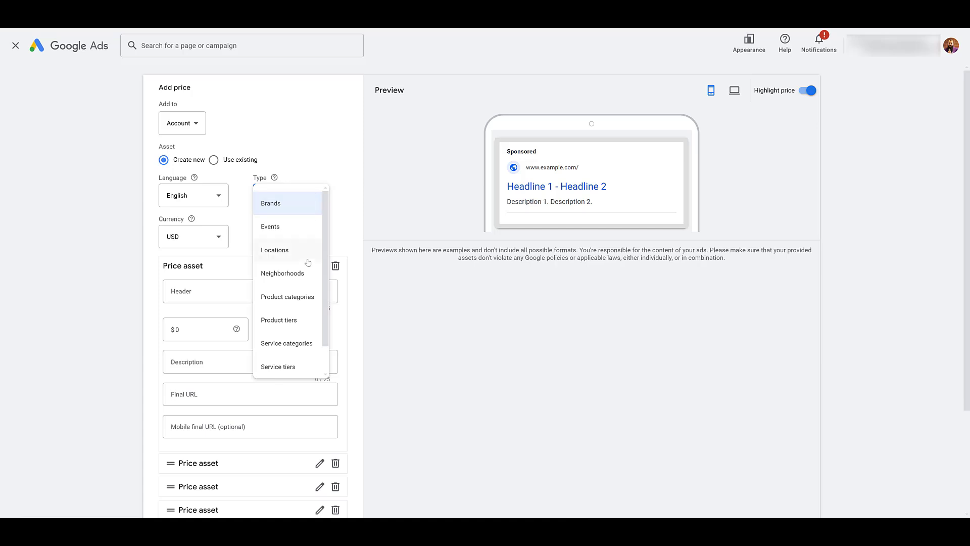
{"action": "left_click", "coordinate": [299, 302]}
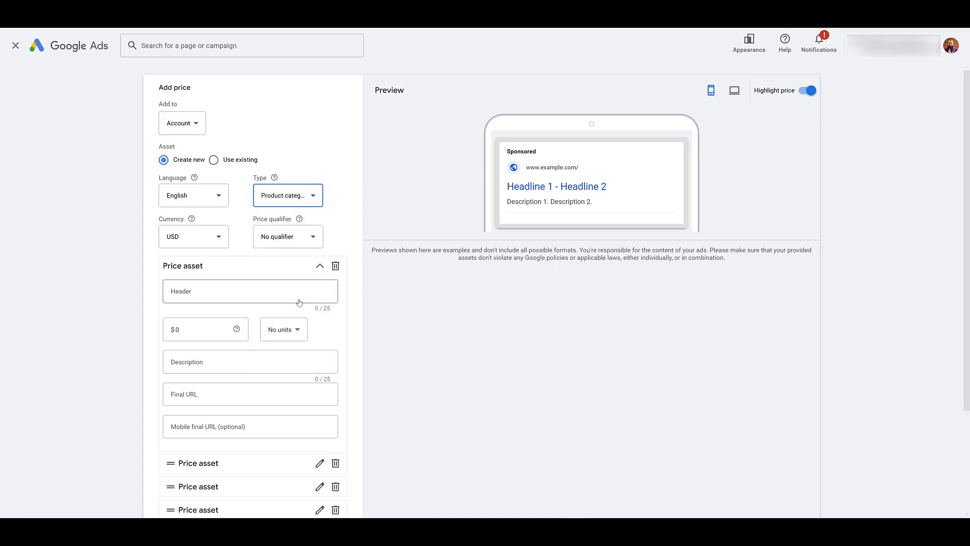
{"action": "left_click", "coordinate": [297, 241]}
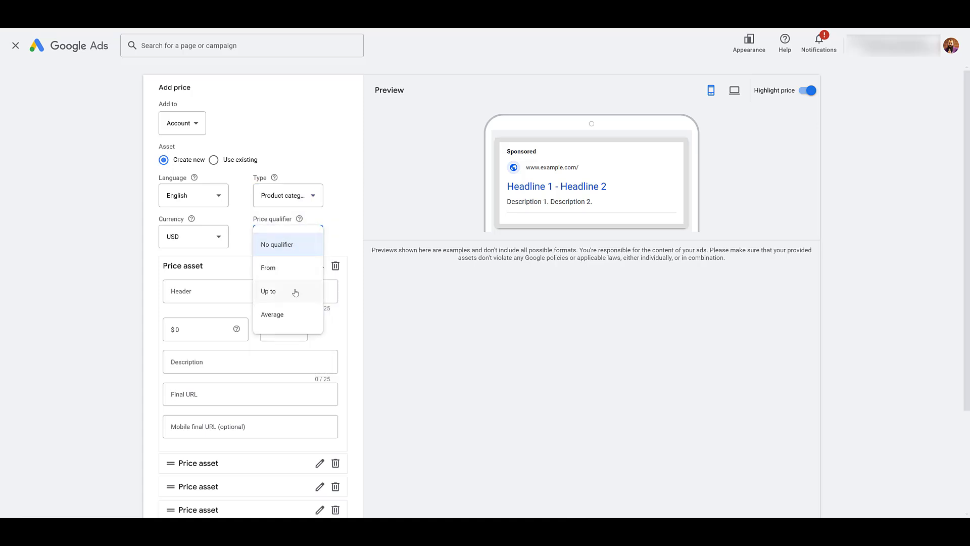
{"action": "left_click", "coordinate": [287, 273]}
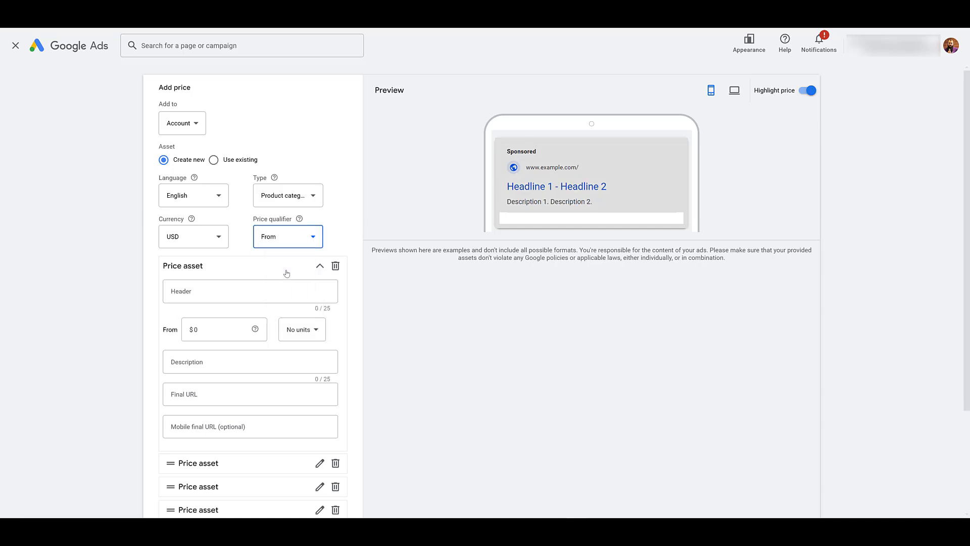
Fill the first item: header Sunglasses, price 9.99, no units, description Top Brands
{"action": "left_click", "coordinate": [275, 293]}
{"action": "type", "text": "Sunglasses"}
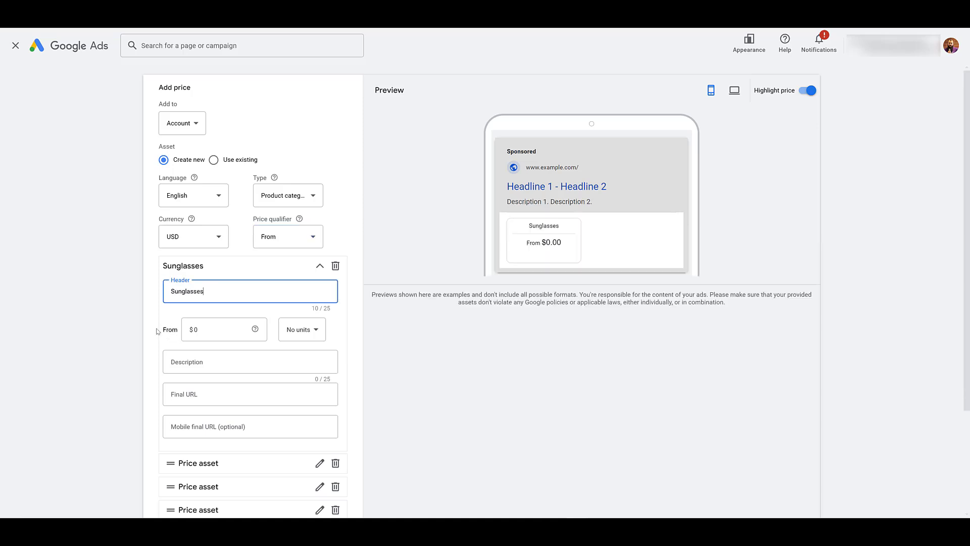
{"action": "left_click", "coordinate": [178, 326]}
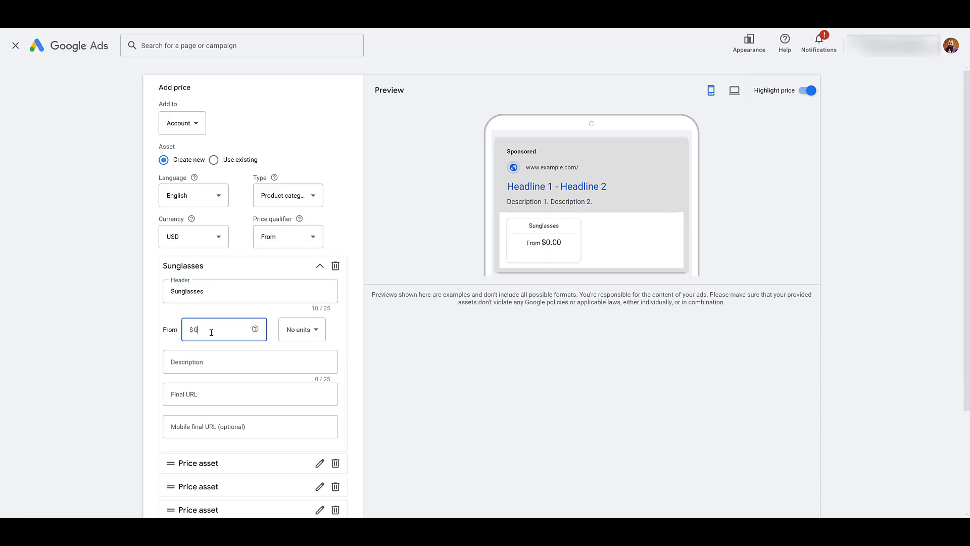
{"action": "key", "text": "BackSpace"}
{"action": "type", "text": "9.99"}
{"action": "left_click", "coordinate": [314, 339]}
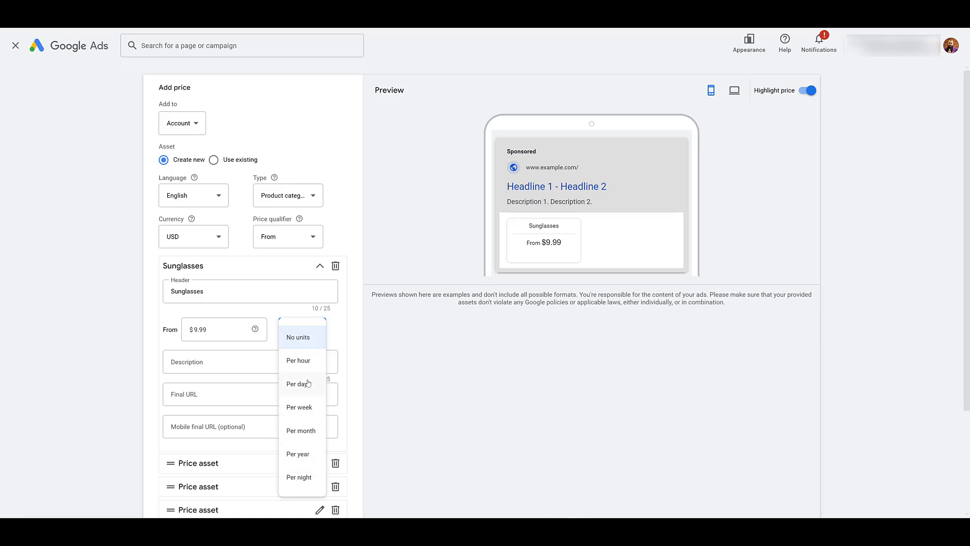
{"action": "left_click", "coordinate": [224, 371]}
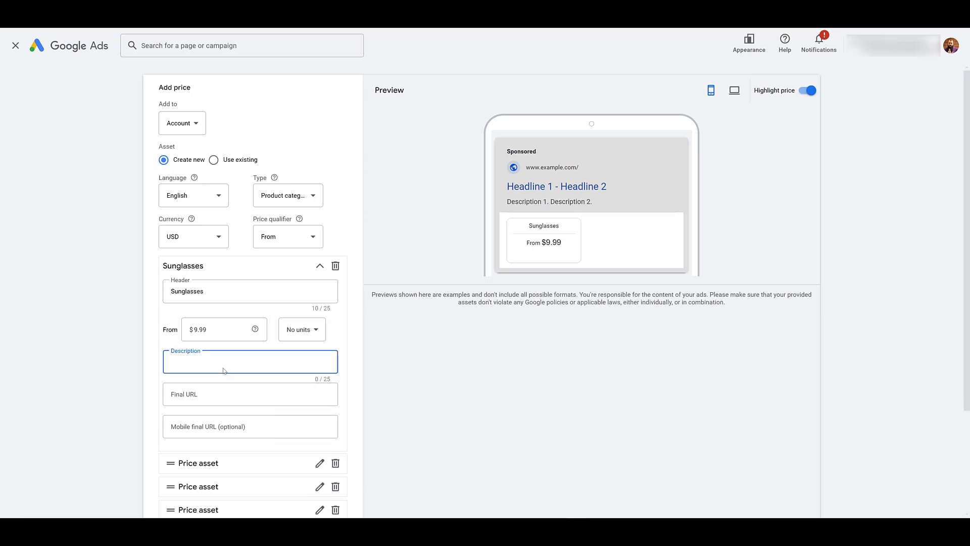
{"action": "type", "text": "Free Shipping"}
{"action": "key", "text": "ctrl+a"}
{"action": "type", "text": "Top Brands"}
Paste store.com/sunglasses as the Sunglasses final URL and try saving the one-item asset
{"action": "left_click", "coordinate": [212, 395]}
{"action": "type", "text": "store.com/sunglasses"}
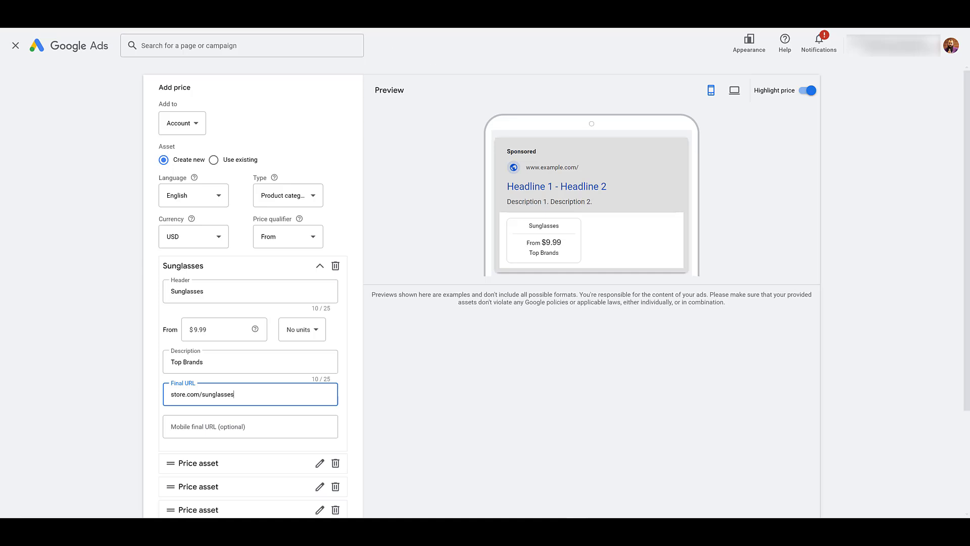
{"action": "scroll", "coordinate": [244, 394], "scroll_direction": "down", "scroll_amount": 3}
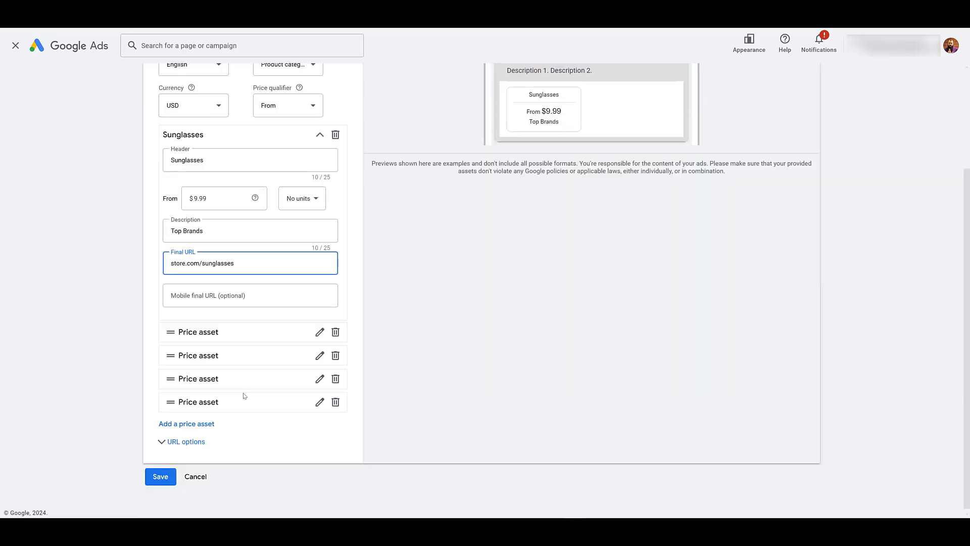
{"action": "left_click", "coordinate": [164, 480]}
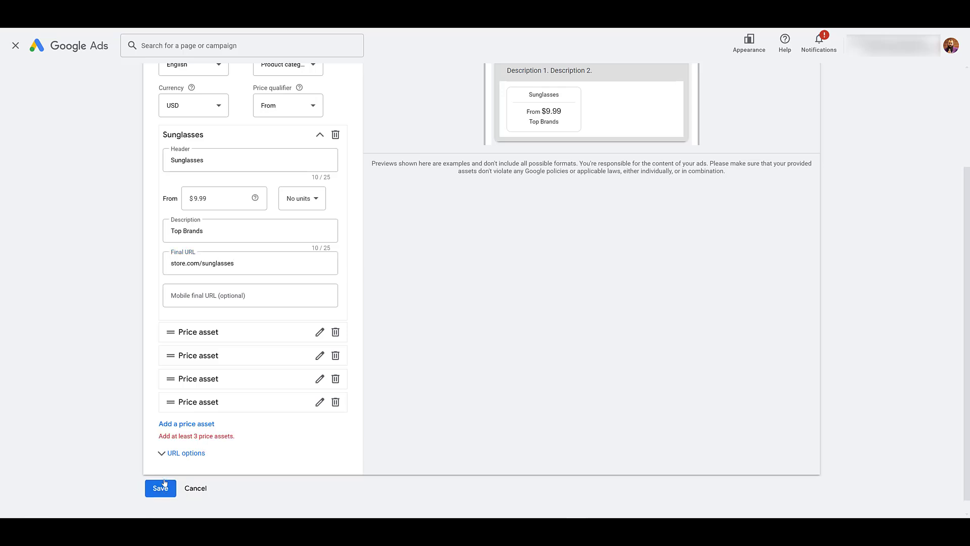
Expand the Hats price item and scroll through its fields
{"action": "left_click", "coordinate": [319, 333]}
{"action": "scroll", "coordinate": [377, 348], "scroll_direction": "down", "scroll_amount": 2}
{"action": "scroll", "coordinate": [376, 347], "scroll_direction": "down", "scroll_amount": 1}
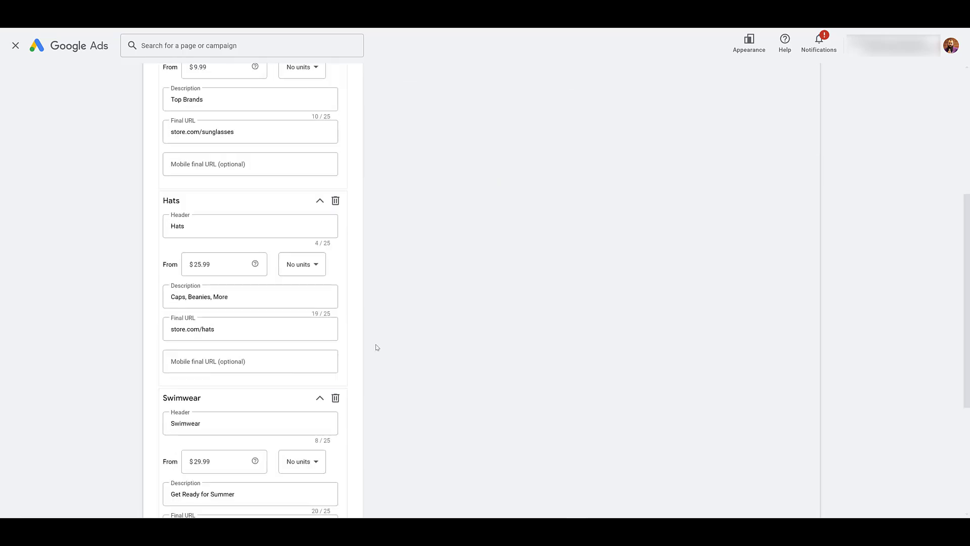
{"action": "scroll", "coordinate": [193, 269], "scroll_direction": "down", "scroll_amount": 2}
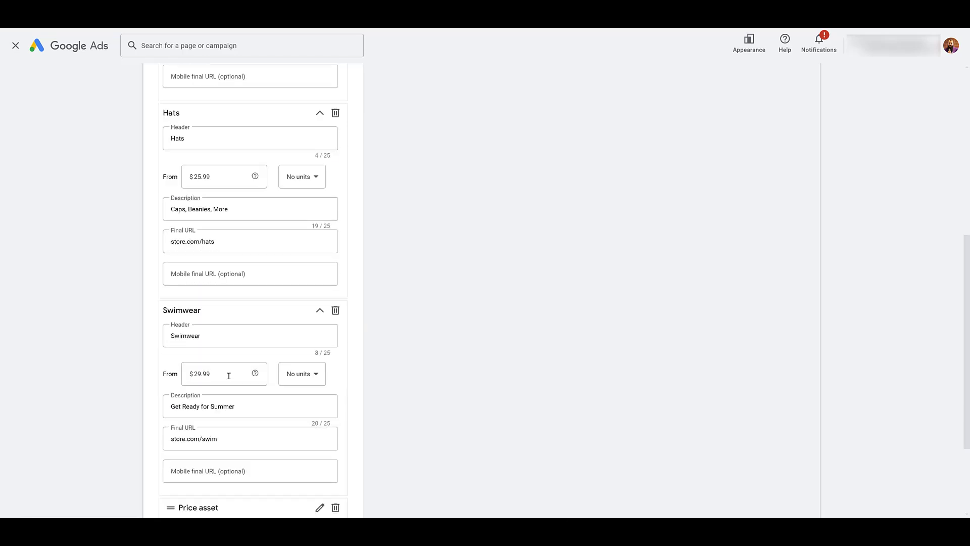
{"action": "scroll", "coordinate": [230, 375], "scroll_direction": "down", "scroll_amount": 2}
{"action": "scroll", "coordinate": [487, 364], "scroll_direction": "up", "scroll_amount": 9}
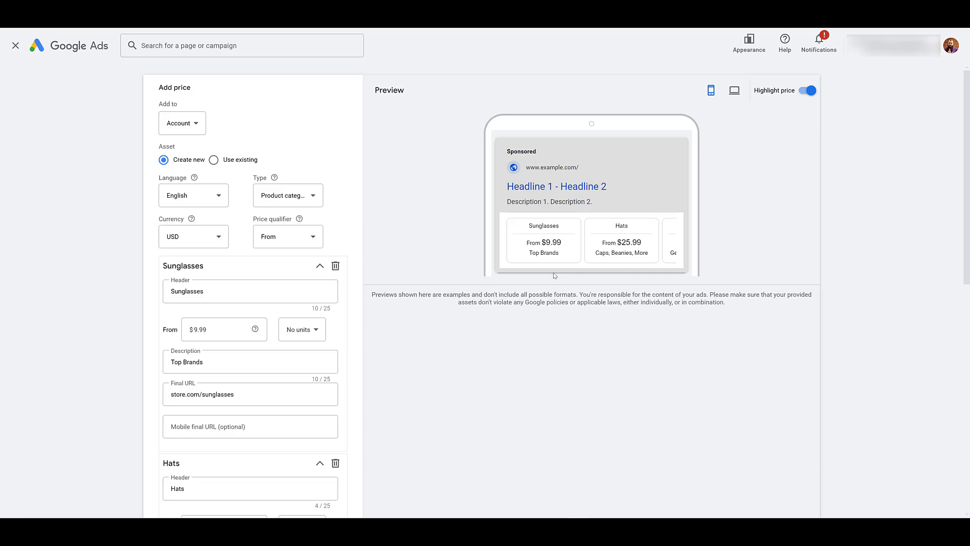
Switch the ad preview to Desktop and scroll through the price items
{"action": "left_click", "coordinate": [734, 93]}
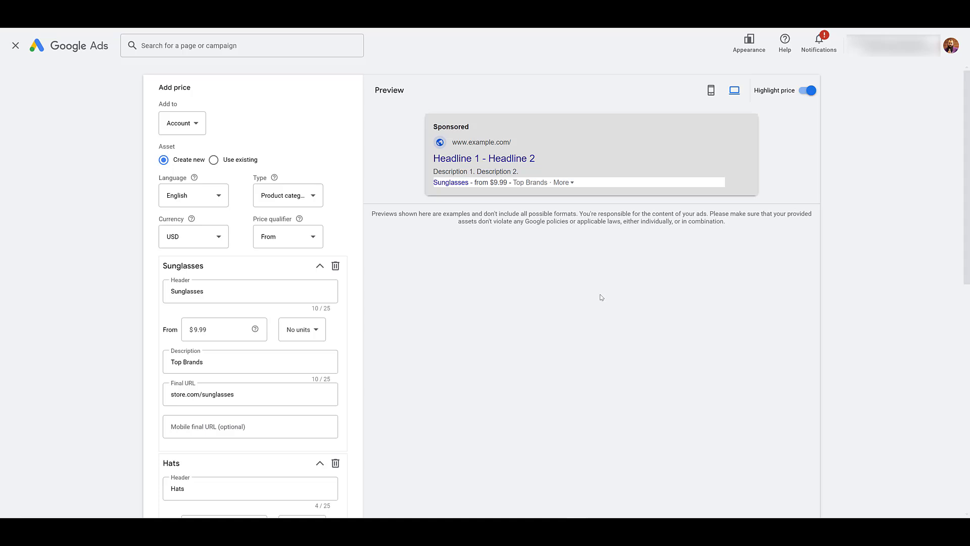
{"action": "scroll", "coordinate": [482, 312], "scroll_direction": "down", "scroll_amount": 2}
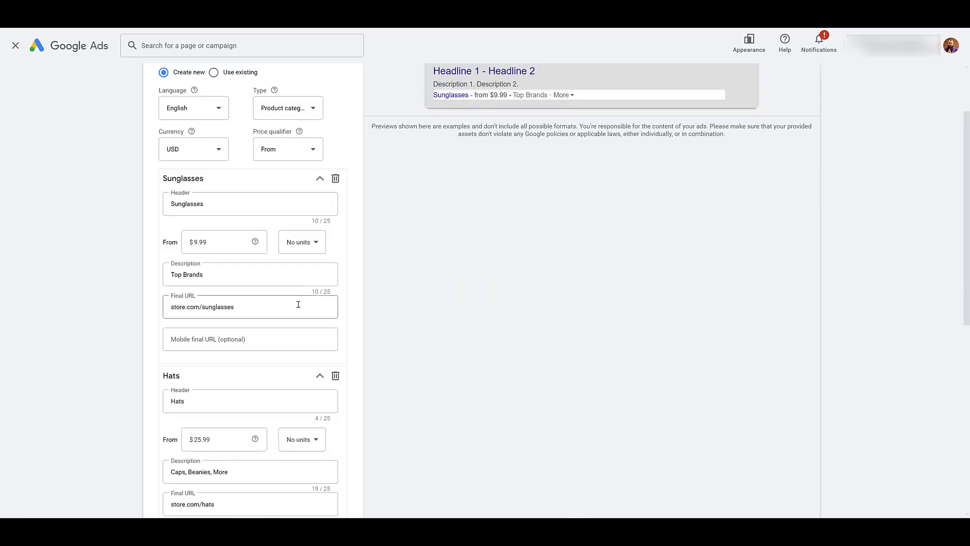
{"action": "scroll", "coordinate": [299, 304], "scroll_direction": "down", "scroll_amount": 8}
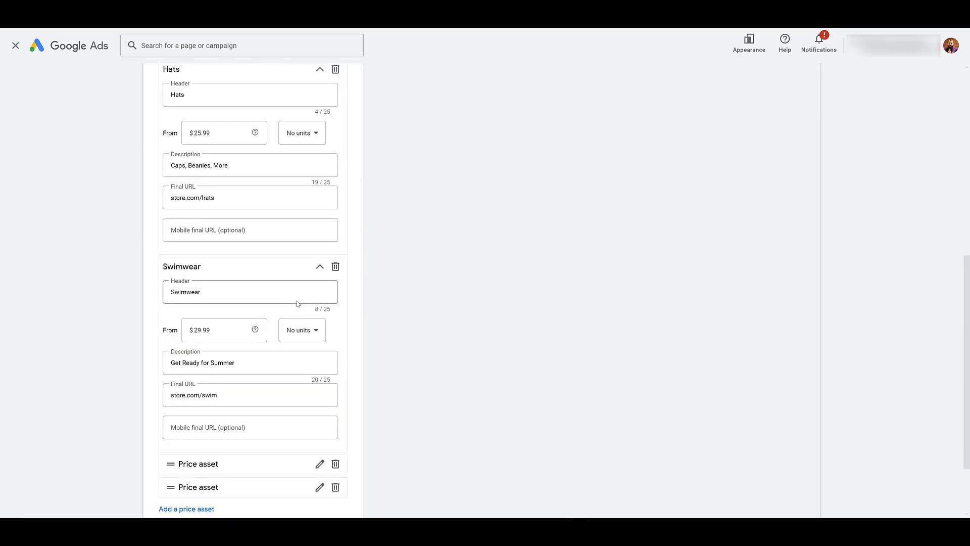
{"action": "scroll", "coordinate": [298, 304], "scroll_direction": "up", "scroll_amount": 6}
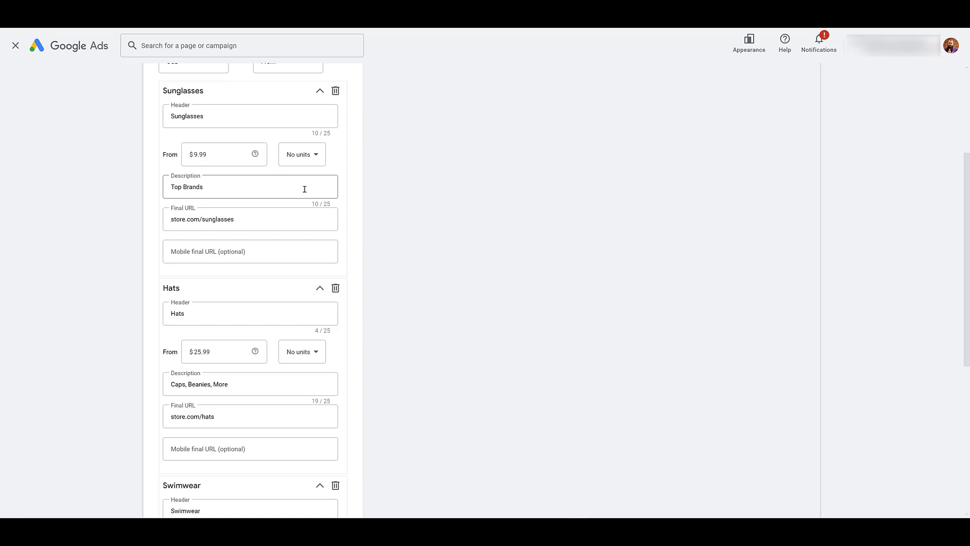
Change the Sunglasses price to 65133154, return the preview to mobile, and save the asset
{"action": "left_click", "coordinate": [235, 154]}
{"action": "key", "text": "ctrl+a"}
{"action": "type", "text": "65133154"}
{"action": "scroll", "coordinate": [509, 186], "scroll_direction": "up", "scroll_amount": 4}
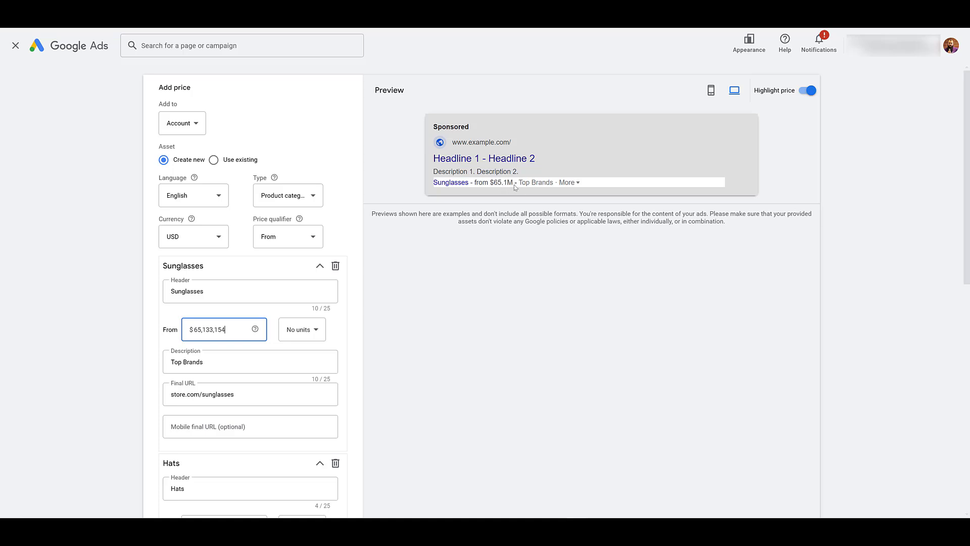
{"action": "left_click", "coordinate": [711, 90]}
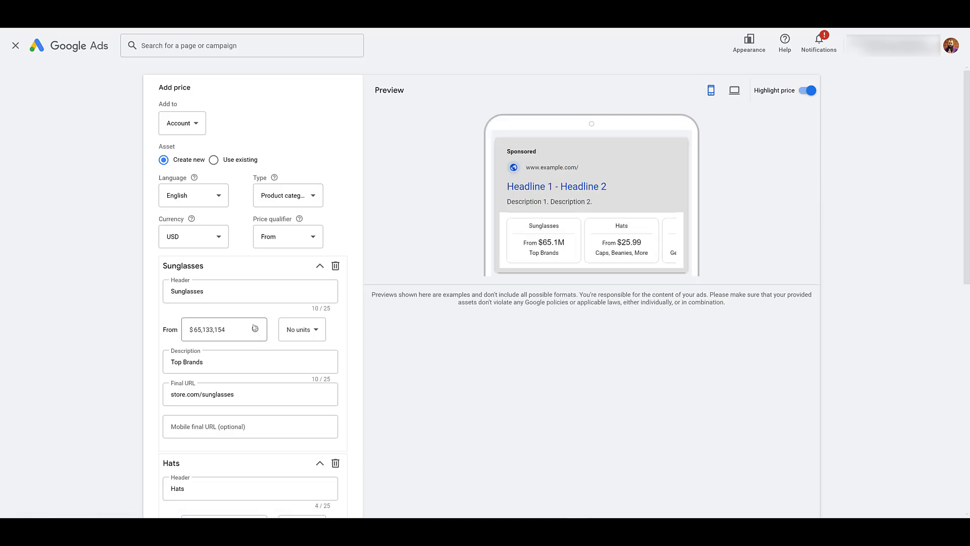
{"action": "scroll", "coordinate": [401, 340], "scroll_direction": "down", "scroll_amount": 10}
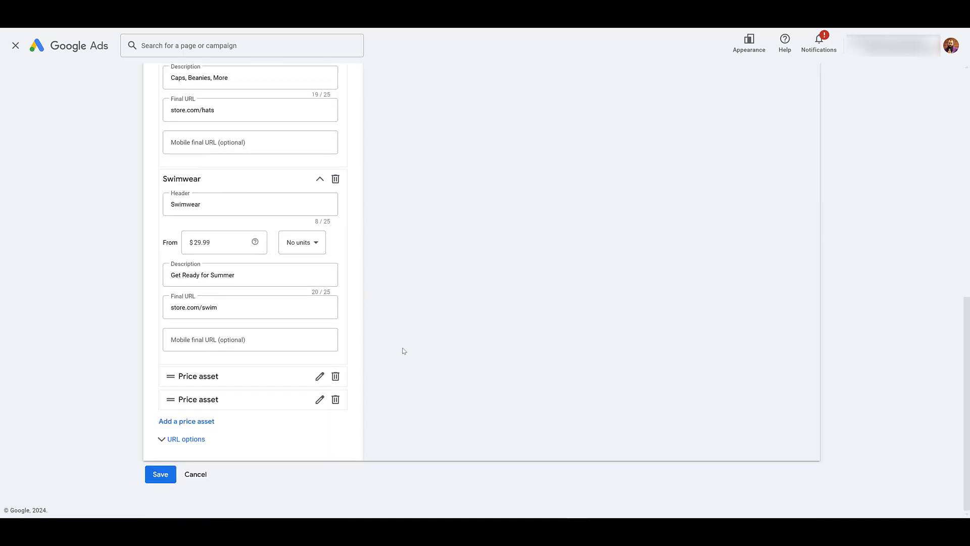
{"action": "left_click", "coordinate": [161, 476]}
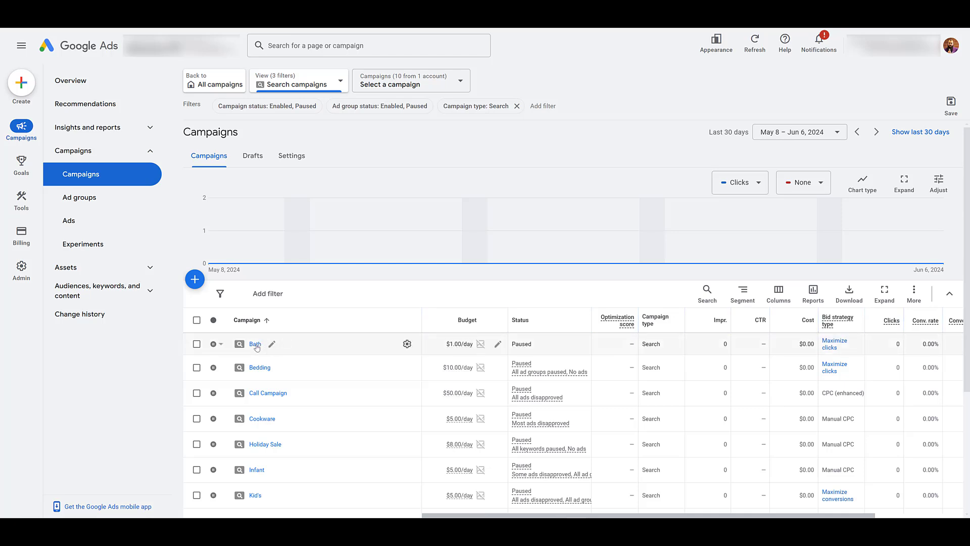
In the Cookware campaign's assets, filter to price assets and start a new one
{"action": "left_click", "coordinate": [264, 419]}
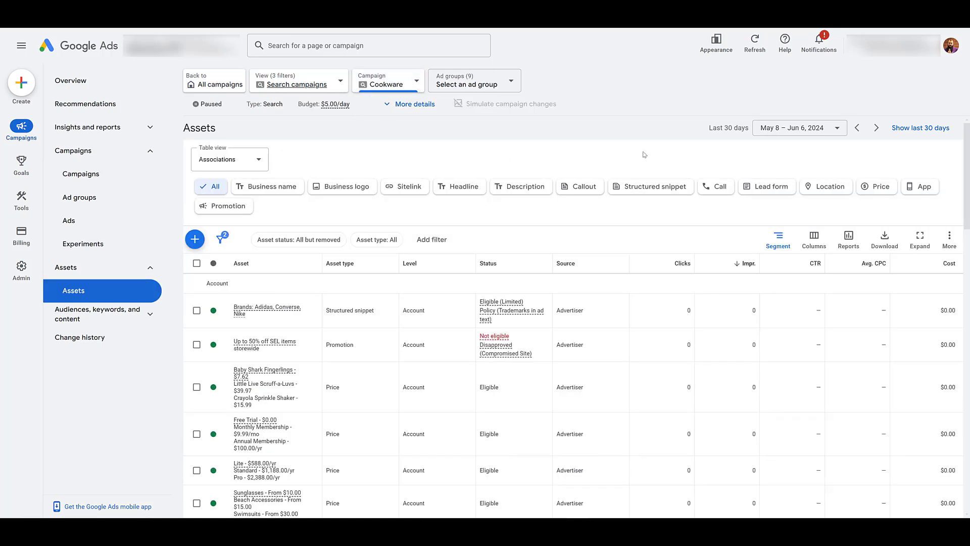
{"action": "left_click", "coordinate": [877, 186]}
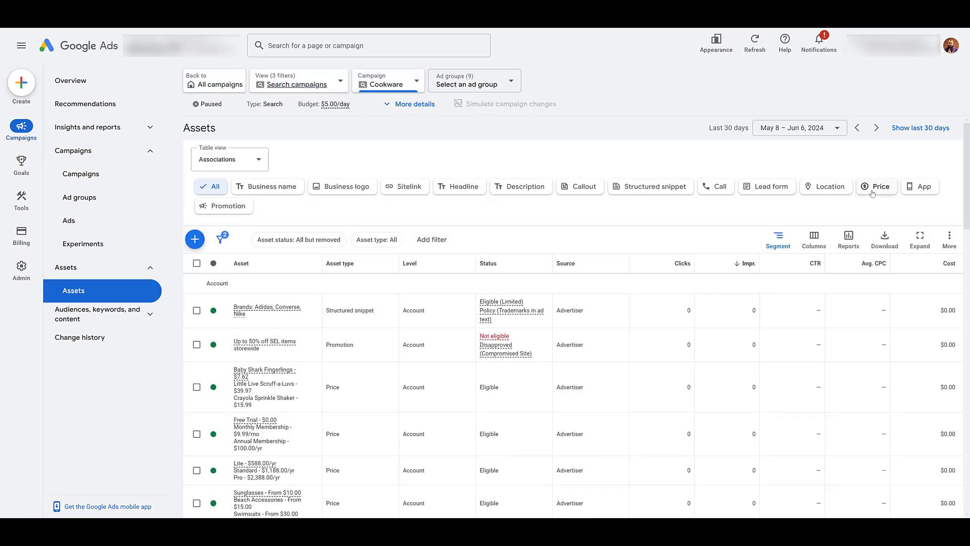
{"action": "left_click", "coordinate": [195, 240]}
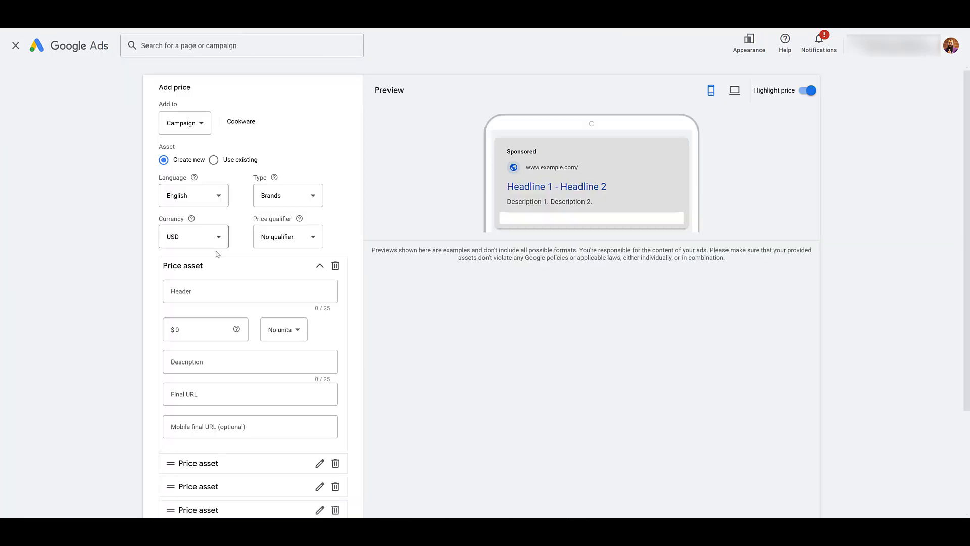
Enter Williams Sonoma and Cuisinart as the first two item headers
{"action": "left_click", "coordinate": [238, 288]}
{"action": "type", "text": "Williams Sonoma"}
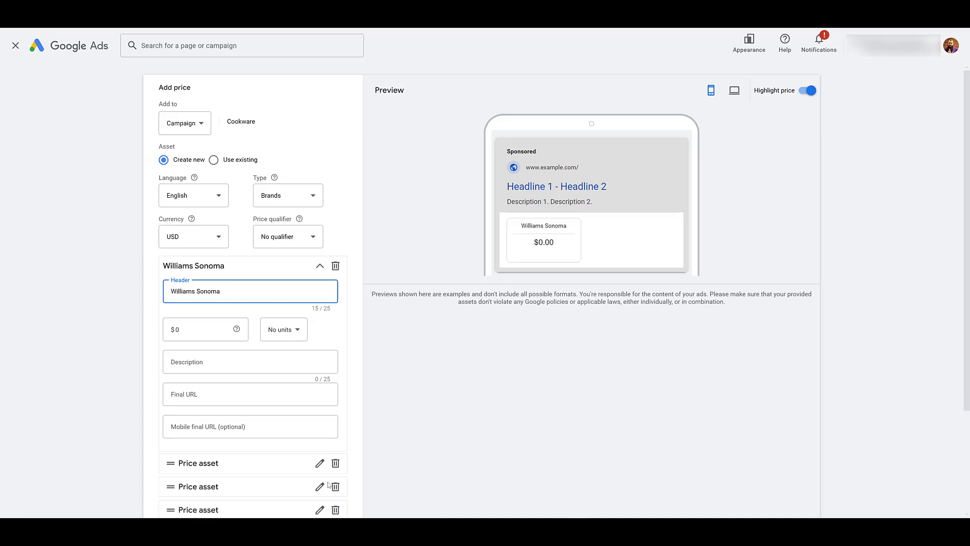
{"action": "left_click", "coordinate": [318, 465]}
{"action": "type", "text": "Cuisinart"}
{"action": "scroll", "coordinate": [262, 418], "scroll_direction": "down", "scroll_amount": 2}
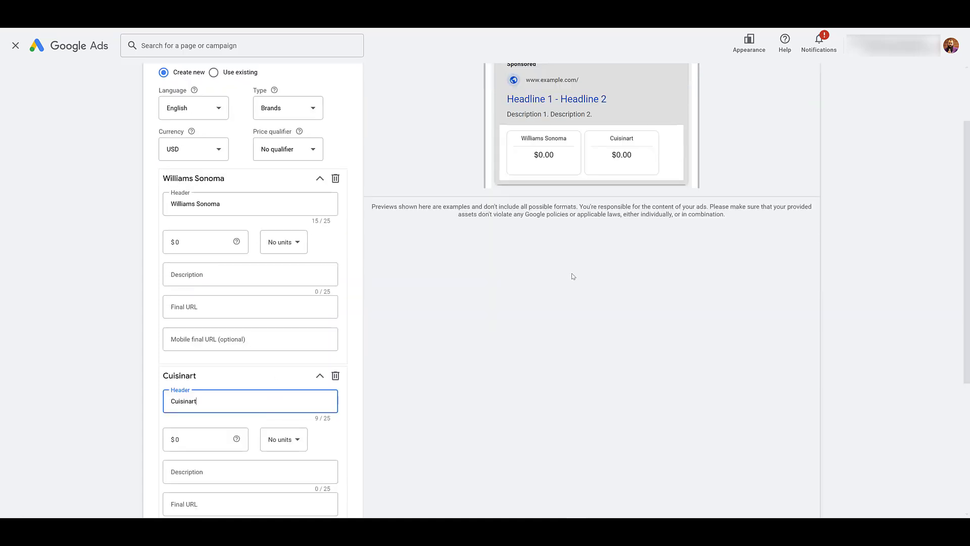
{"action": "scroll", "coordinate": [392, 290], "scroll_direction": "down", "scroll_amount": 4}
{"action": "scroll", "coordinate": [372, 321], "scroll_direction": "up", "scroll_amount": 6}
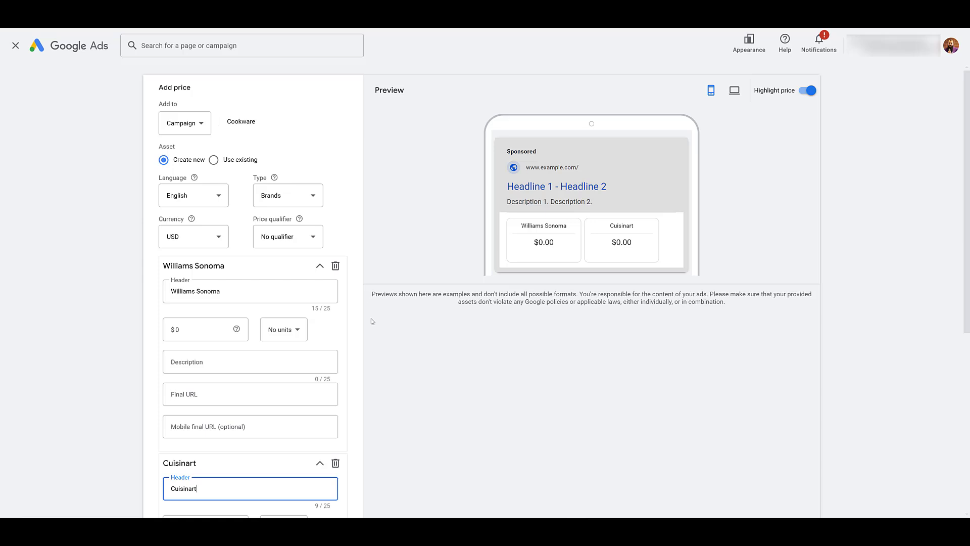
Add the price asset to the Frying Pans ad group and begin filling the item's final URL
{"action": "left_click", "coordinate": [203, 127]}
{"action": "left_click", "coordinate": [180, 178]}
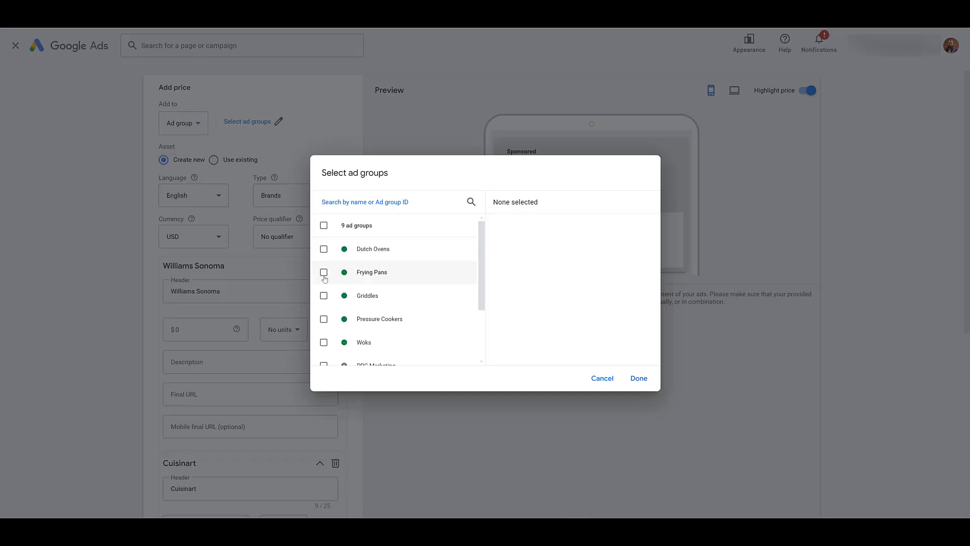
{"action": "left_click", "coordinate": [324, 273]}
{"action": "left_click", "coordinate": [638, 379]}
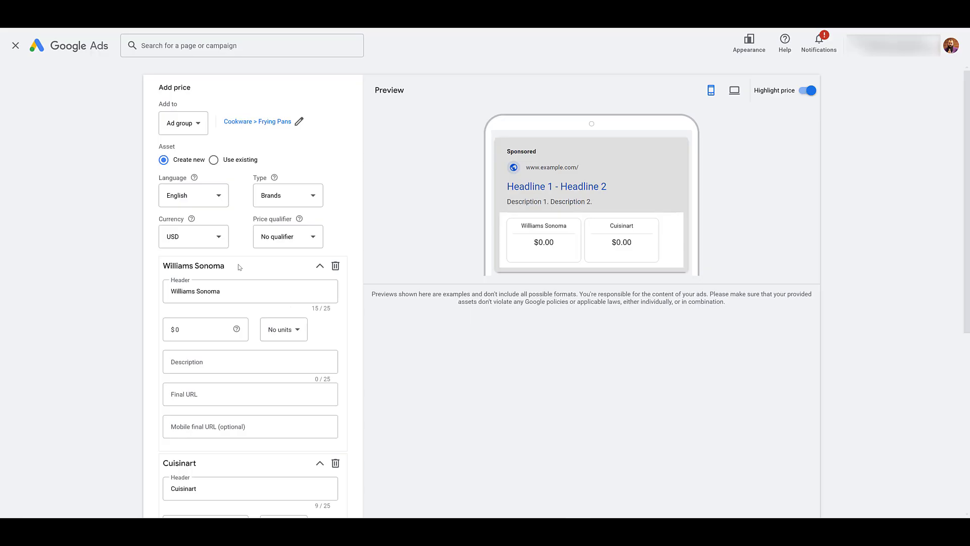
{"action": "scroll", "coordinate": [240, 259], "scroll_direction": "down", "scroll_amount": 1}
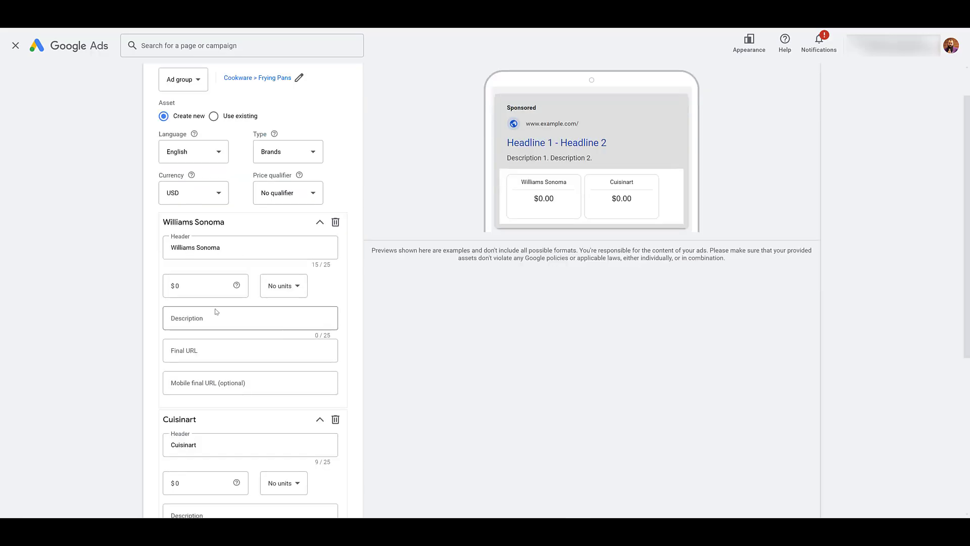
{"action": "left_click", "coordinate": [215, 350]}
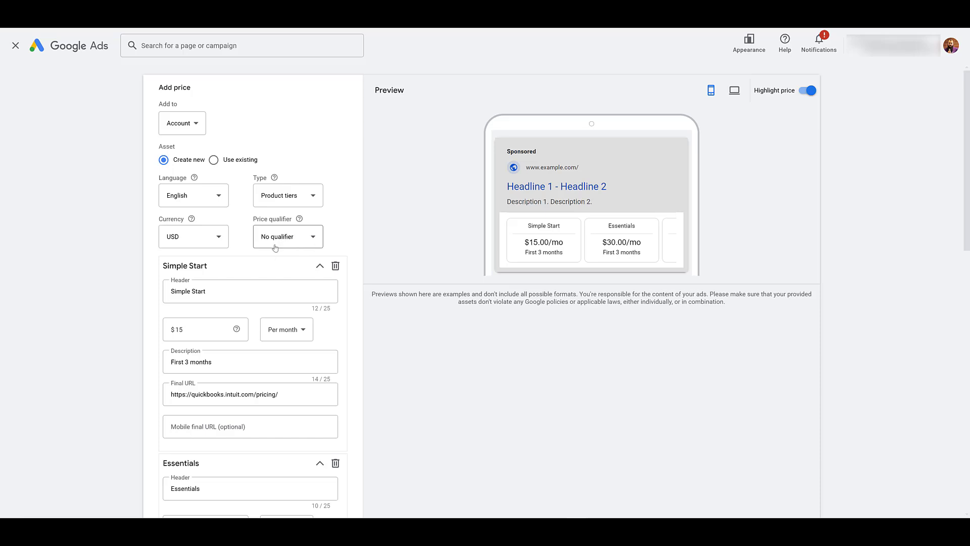
Review the Simple Start description and the other product-tier items, leaving them unchanged
{"action": "scroll", "coordinate": [282, 239], "scroll_direction": "down", "scroll_amount": 1}
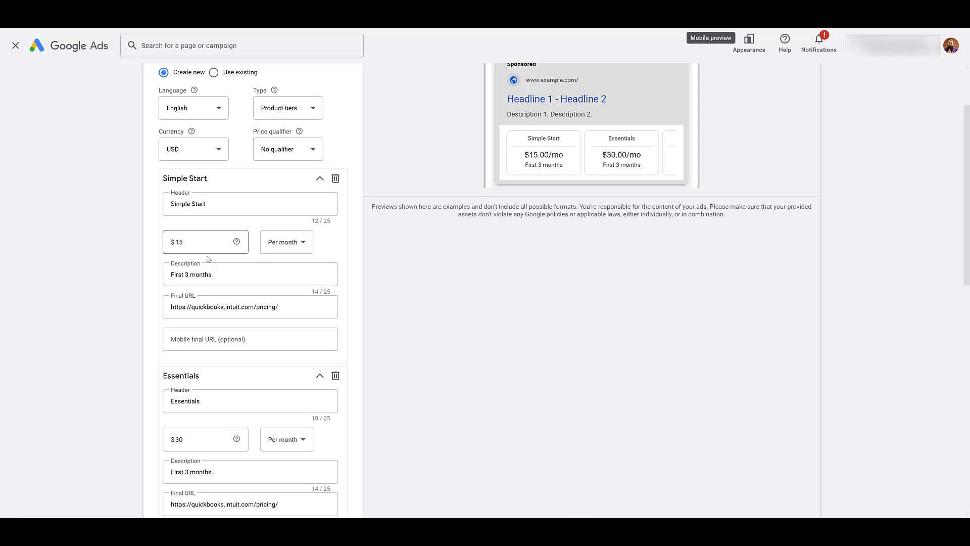
{"action": "left_click", "coordinate": [208, 275]}
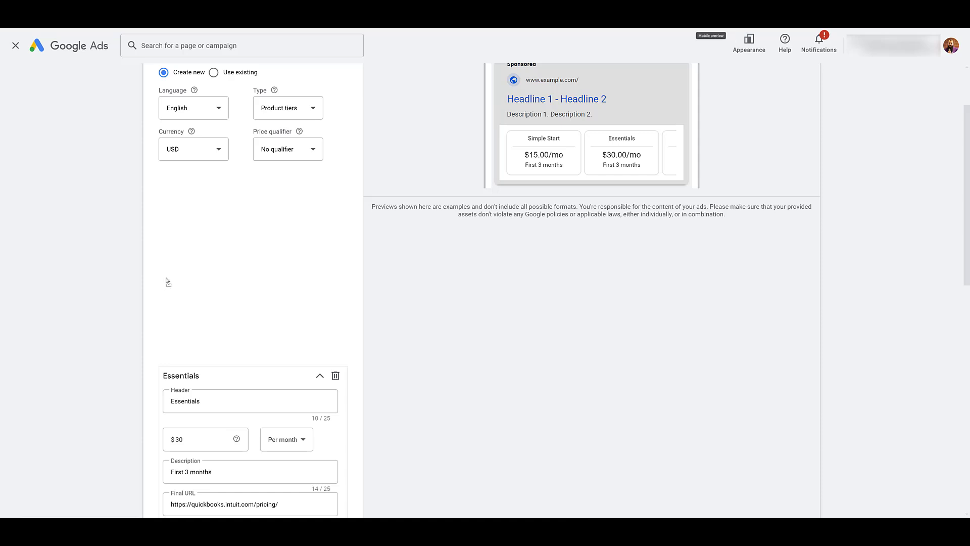
{"action": "double_click", "coordinate": [208, 275]}
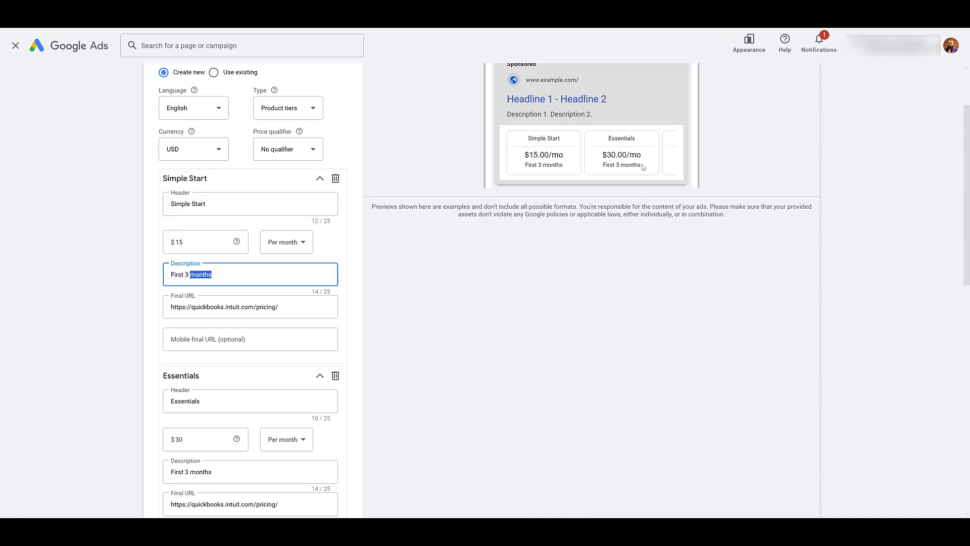
{"action": "left_click", "coordinate": [592, 268]}
{"action": "scroll", "coordinate": [306, 291], "scroll_direction": "down", "scroll_amount": 1}
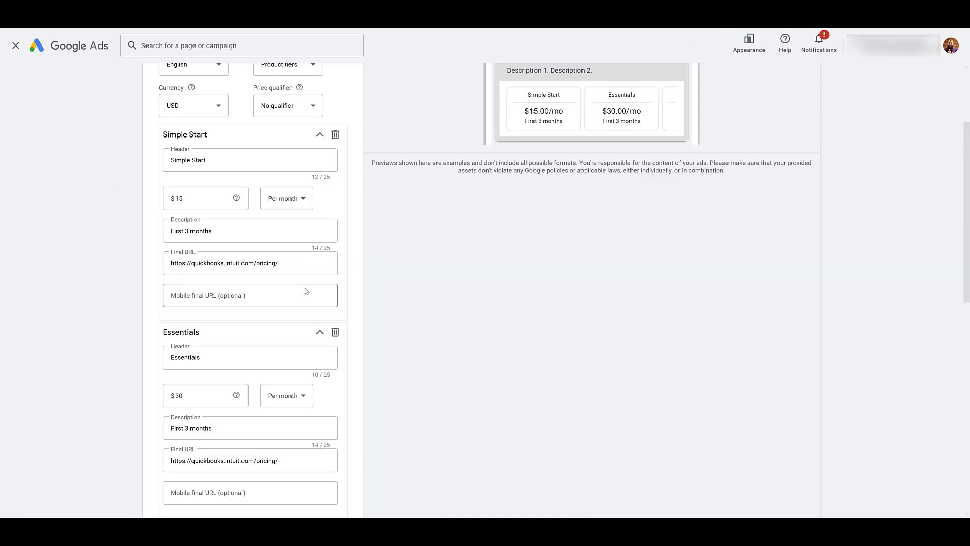
{"action": "scroll", "coordinate": [306, 291], "scroll_direction": "down", "scroll_amount": 10}
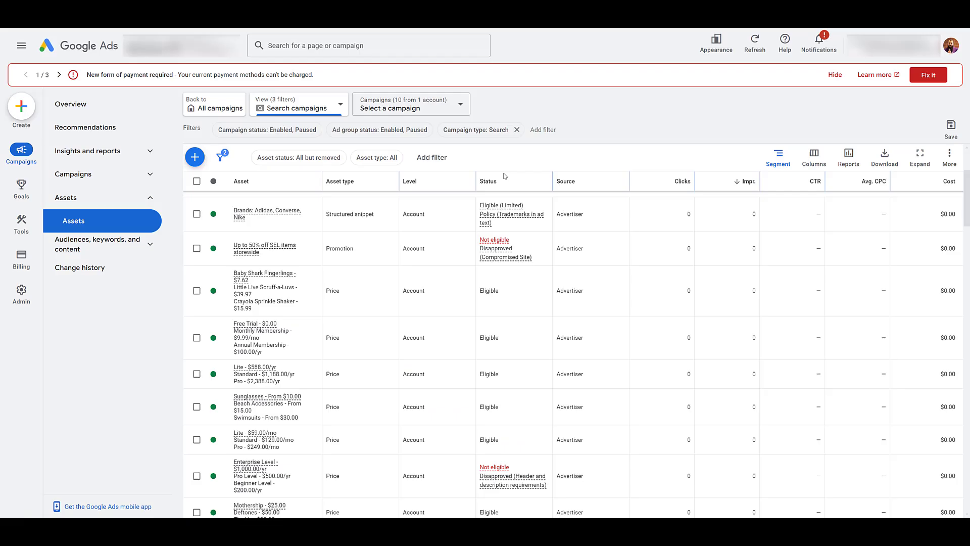
{"action": "scroll", "coordinate": [308, 389], "scroll_direction": "down", "scroll_amount": 5}
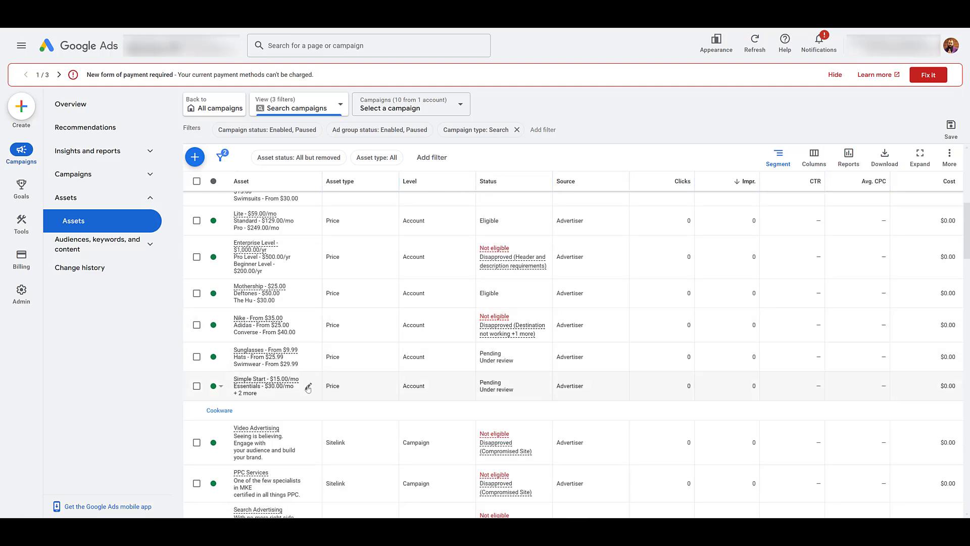
Copy the product-tier asset and add a fifth item 'Free Trial' described 'Good for 30 days'
{"action": "left_click", "coordinate": [308, 387]}
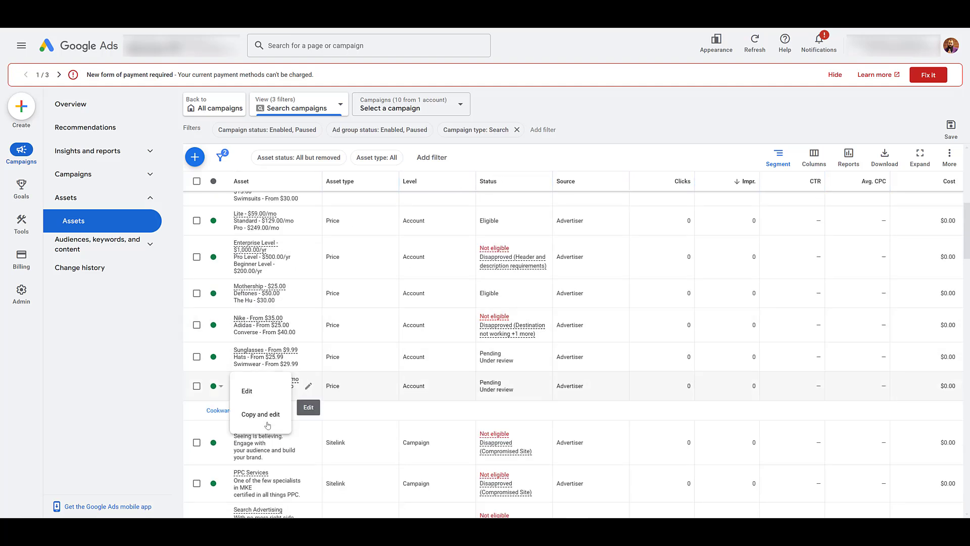
{"action": "left_click", "coordinate": [272, 417]}
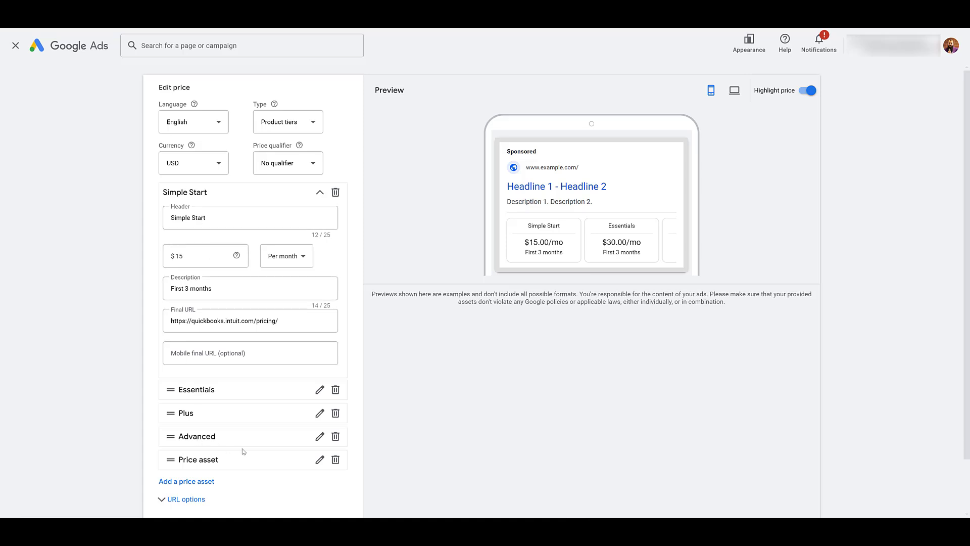
{"action": "left_click", "coordinate": [320, 460]}
{"action": "left_click", "coordinate": [248, 350]}
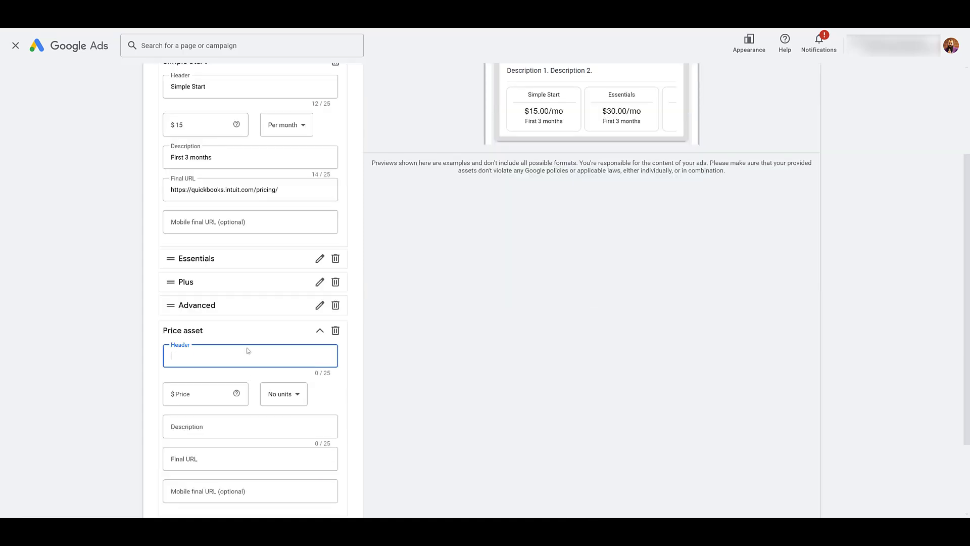
{"action": "type", "text": "Free Trial"}
{"action": "left_click", "coordinate": [243, 425]}
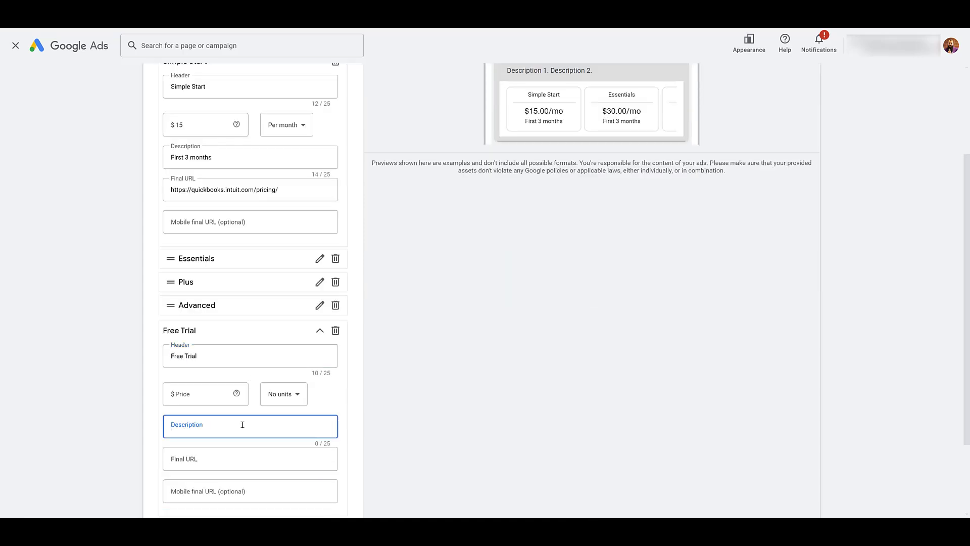
{"action": "type", "text": "Good for 30 days"}
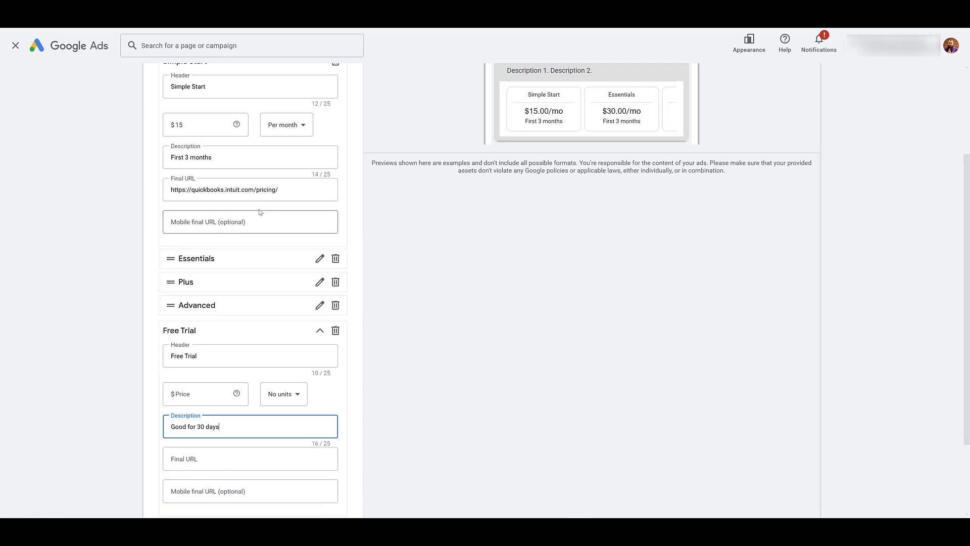
Give Free Trial the Simple Start final URL and a $0.00 price, then move it to the top
{"action": "triple_click", "coordinate": [258, 191]}
{"action": "key", "text": "ctrl+c"}
{"action": "left_click", "coordinate": [235, 462]}
{"action": "key", "text": "ctrl+v"}
{"action": "left_click", "coordinate": [221, 395]}
{"action": "type", "text": "0.00"}
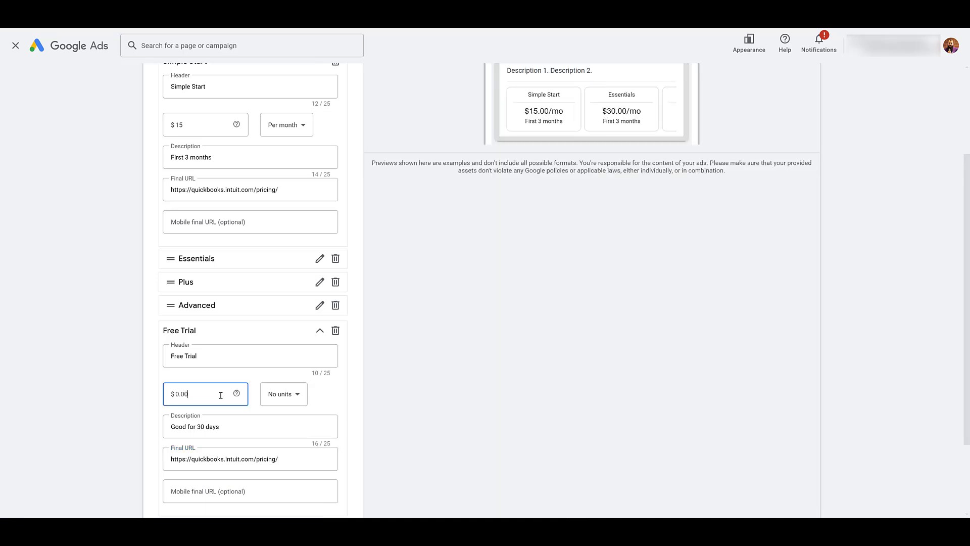
{"action": "left_click", "coordinate": [320, 332]}
{"action": "left_click_drag", "start_coordinate": [170, 399], "coordinate": [173, 127]}
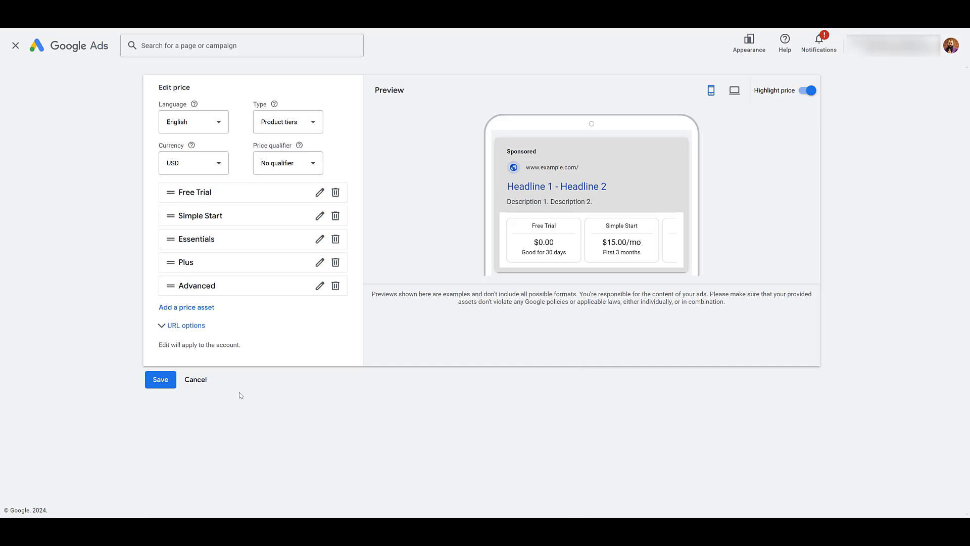
Save the copied product-tier price asset with its new Free Trial item
{"action": "left_click", "coordinate": [174, 384]}
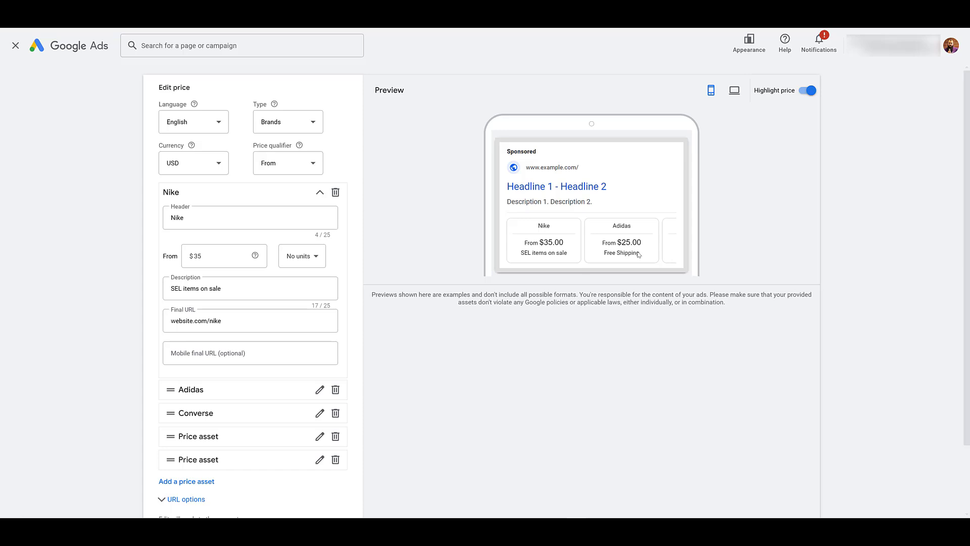
{"action": "left_click", "coordinate": [276, 122]}
{"action": "scroll", "coordinate": [282, 276], "scroll_direction": "down", "scroll_amount": 1}
{"action": "scroll", "coordinate": [286, 290], "scroll_direction": "up", "scroll_amount": 1}
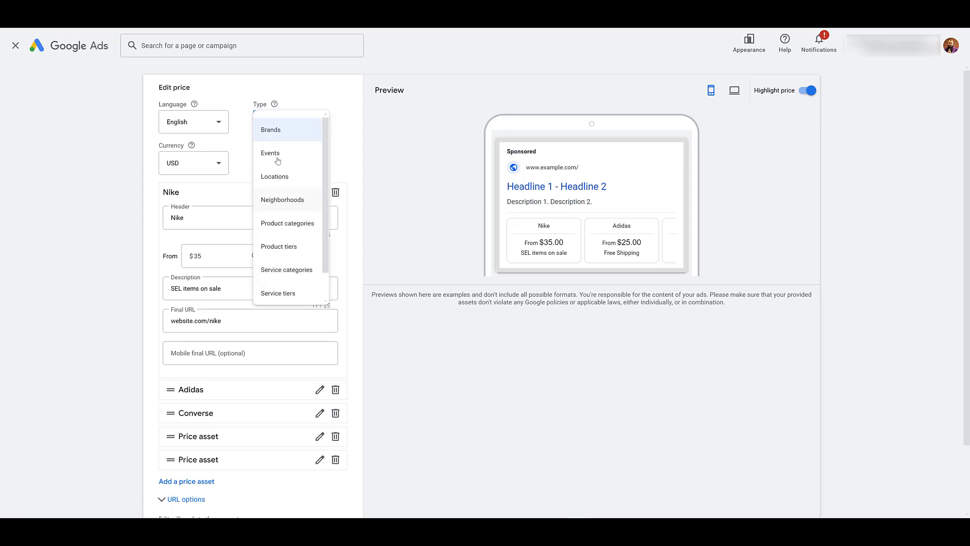
{"action": "scroll", "coordinate": [278, 187], "scroll_direction": "down", "scroll_amount": 1}
{"action": "left_click", "coordinate": [415, 218]}
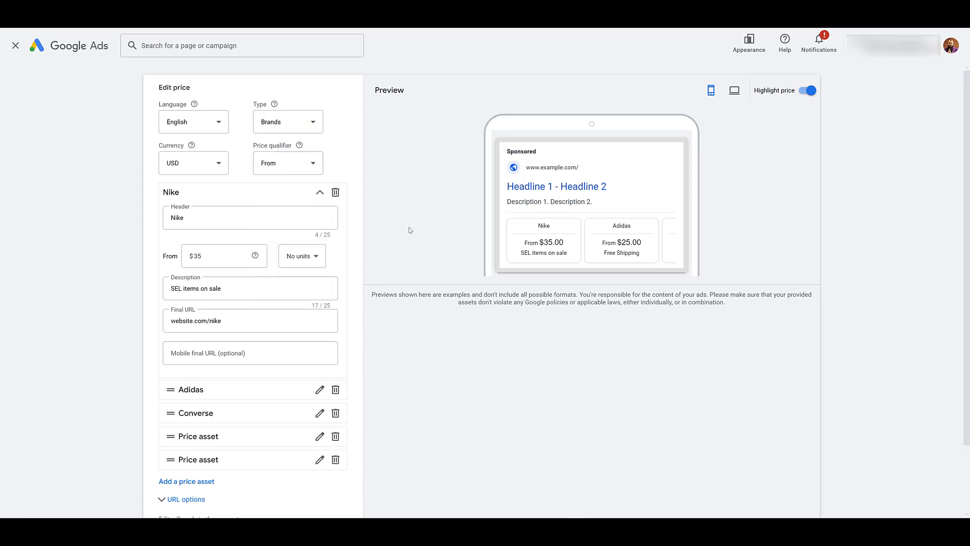
{"action": "left_click", "coordinate": [291, 164]}
{"action": "left_click", "coordinate": [288, 187]}
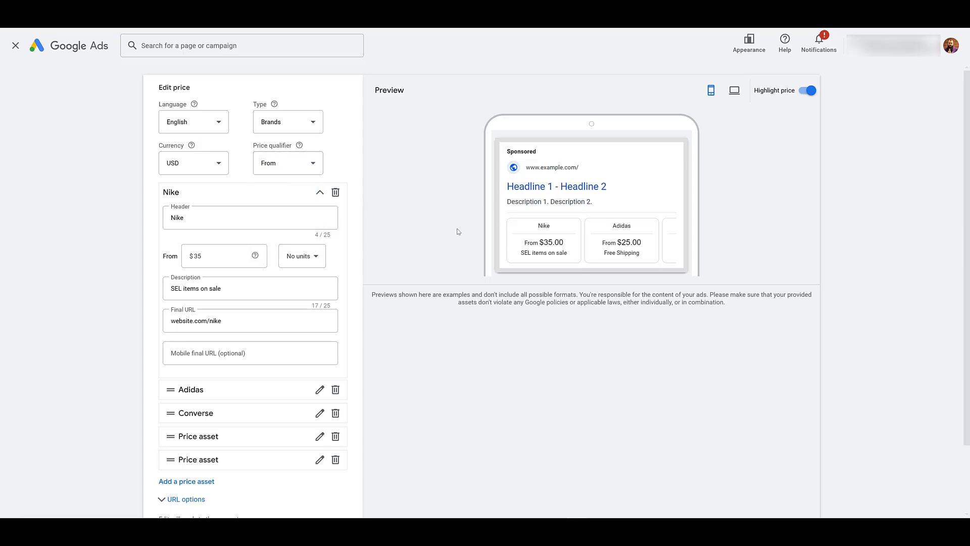